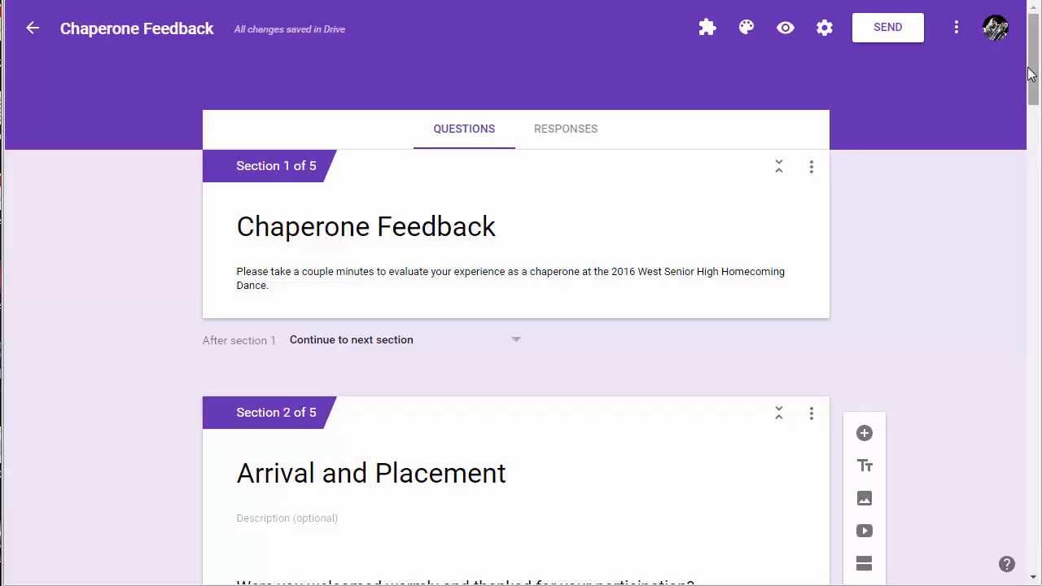
# Add a question at the end of the Chaperone Feedback form and begin its text with "Would you volunteer again for a".
pyautogui.moveTo(1033, 72); pyautogui.dragTo(977, 544)
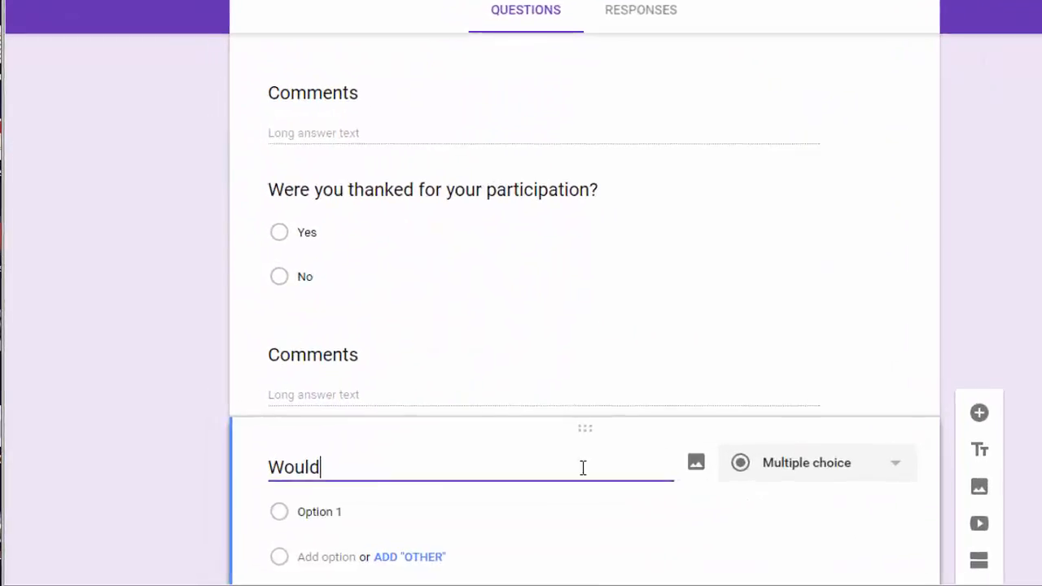
pyautogui.write('you volunterr')
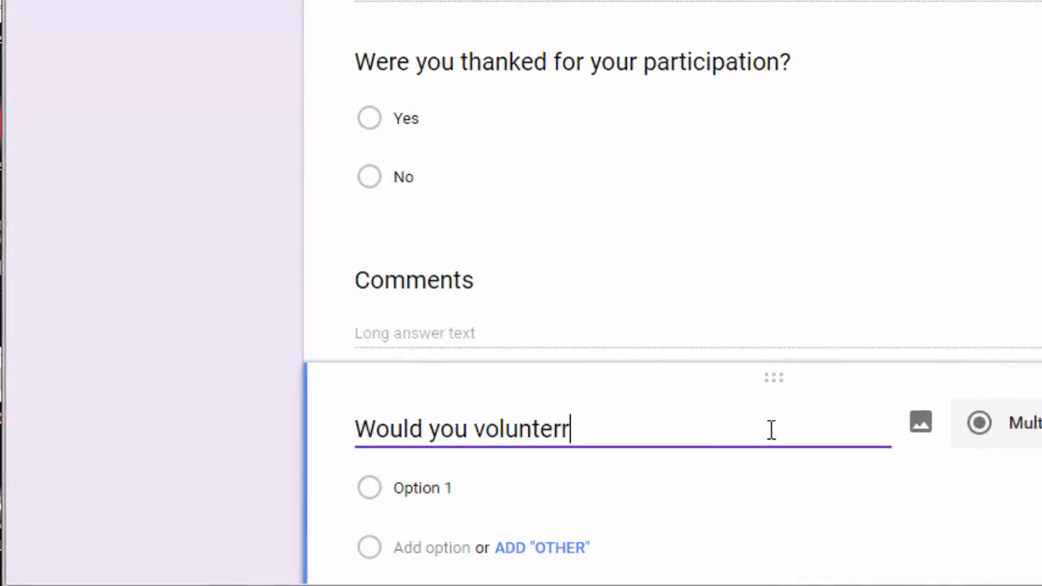
pyautogui.press('BackSpace')
pyautogui.press('BackSpace')
pyautogui.write('er again for a')
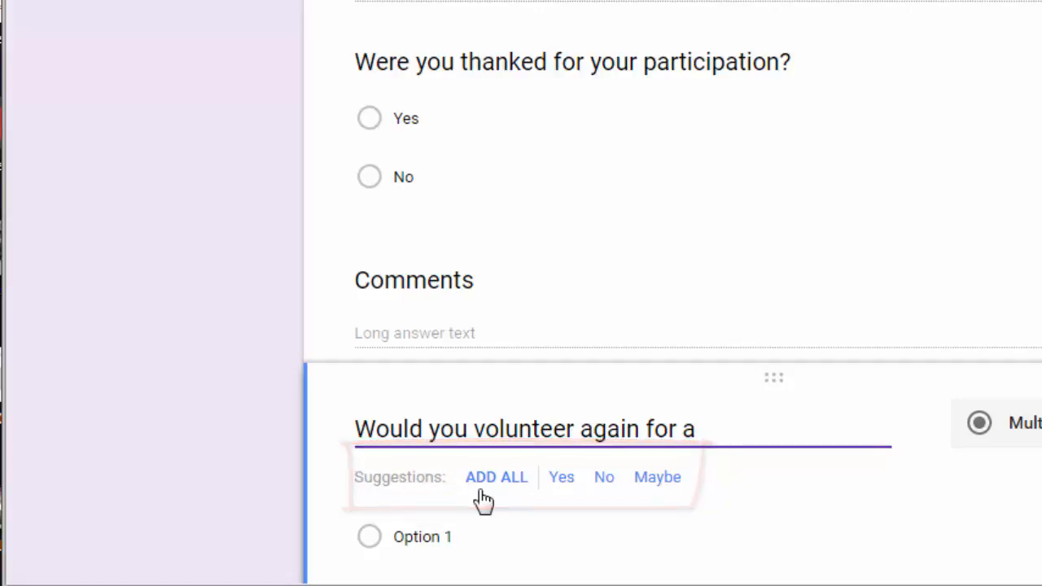
# Add all suggested answers (Yes, No, Maybe) and complete the question as "Would you volunteer again for a dance?".
pyautogui.scroll(-2, 496, 496)
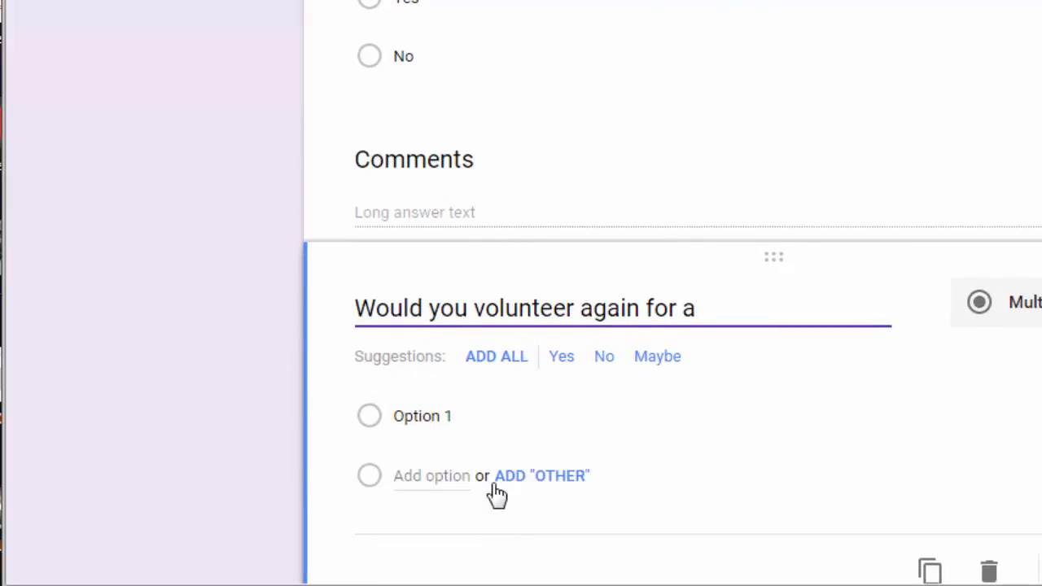
pyautogui.click(496, 358)
pyautogui.scroll(-3, 496, 367)
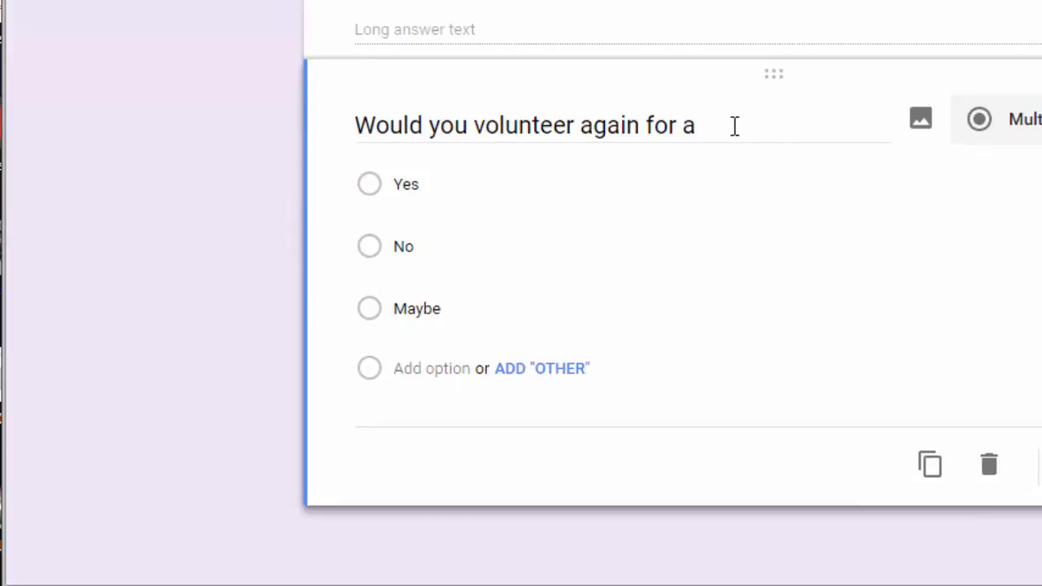
pyautogui.click(735, 126)
pyautogui.click(735, 125)
pyautogui.write('dance?')
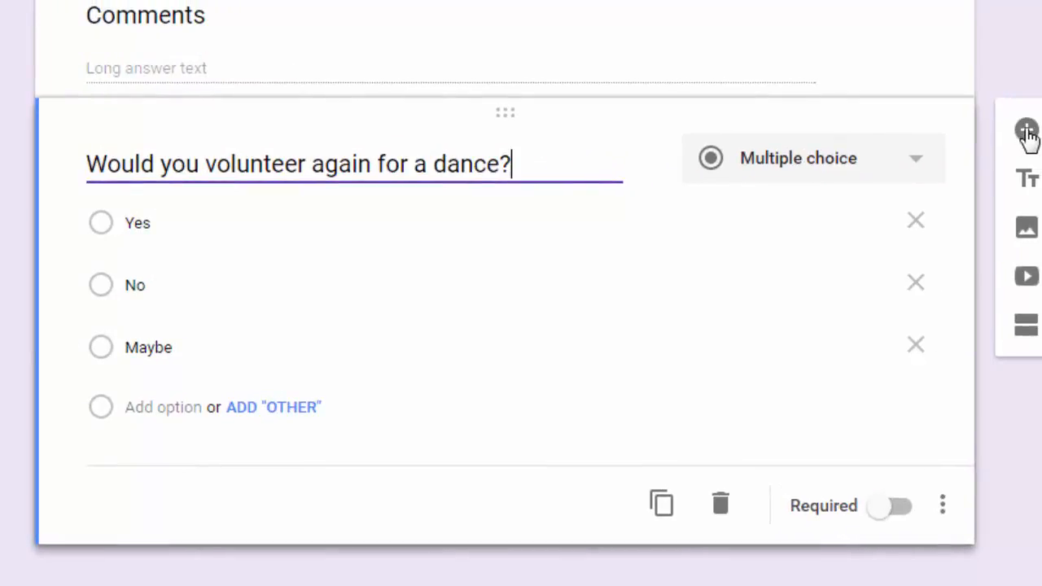
# Add a "Comments" question below the question about volunteering again for a dance.
pyautogui.click(1028, 130)
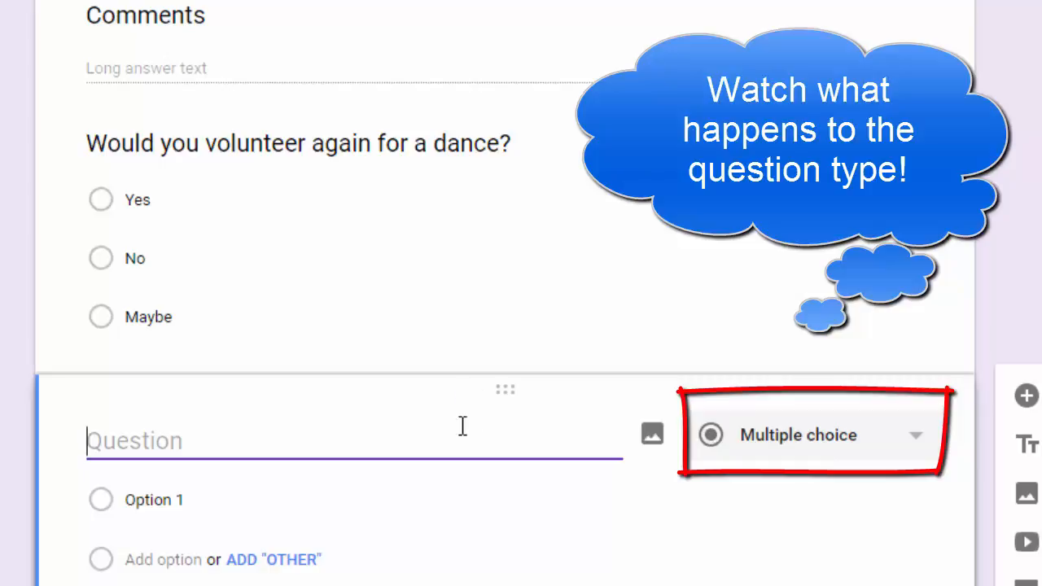
pyautogui.write('Comments')
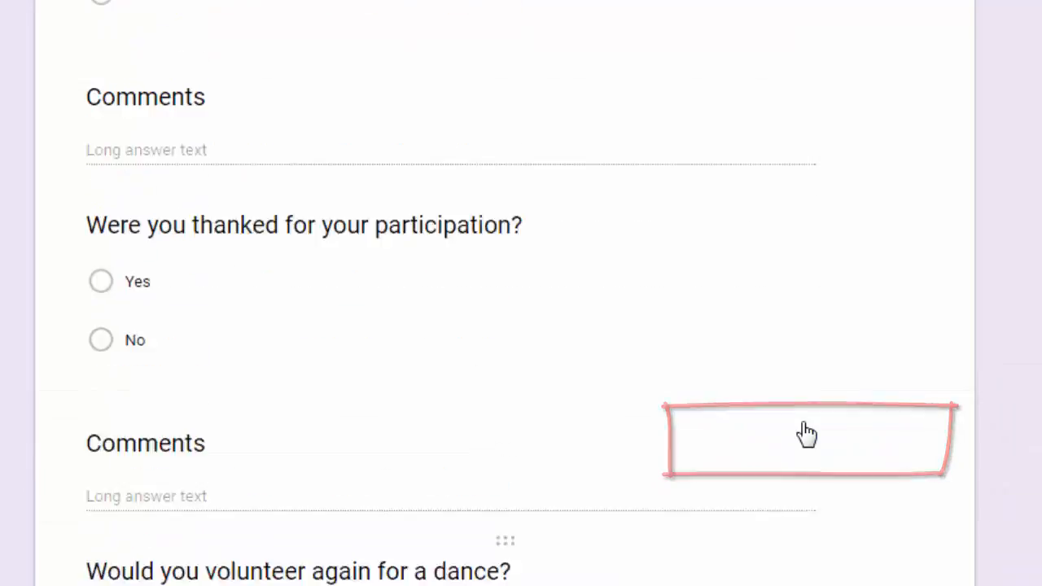
pyautogui.scroll(20, 806, 434)
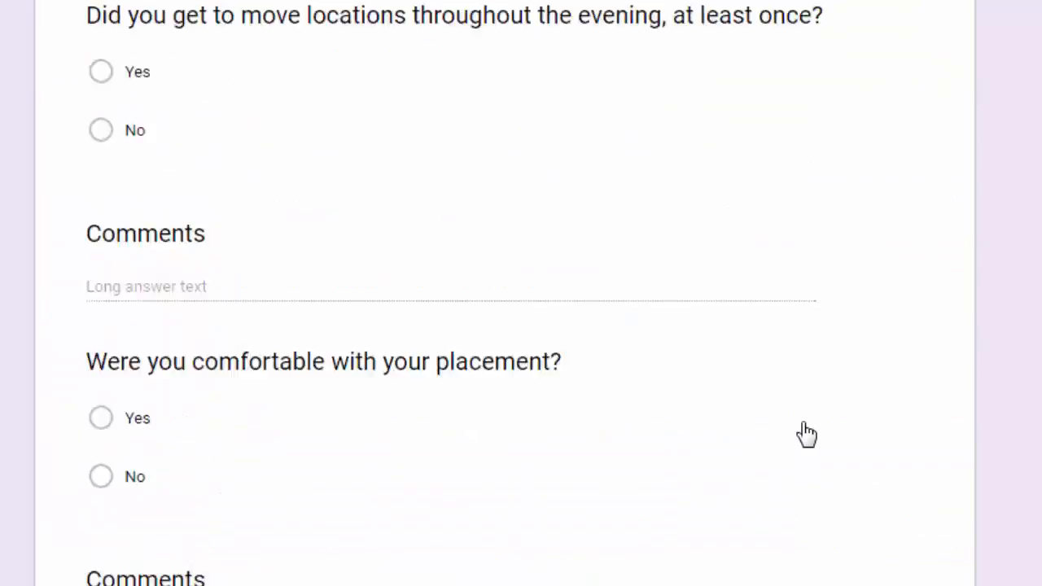
pyautogui.scroll(-15, 807, 434)
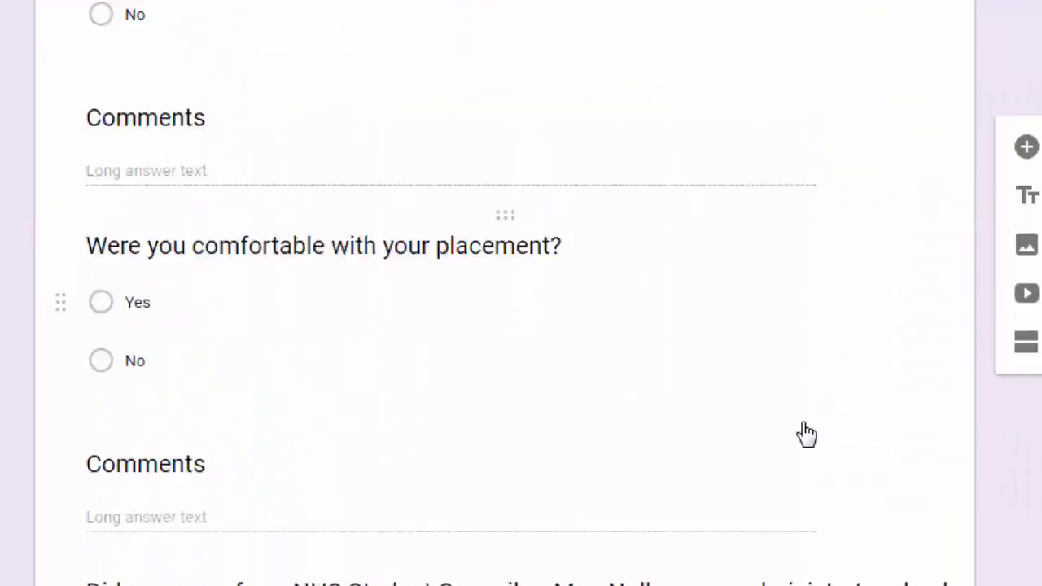
pyautogui.scroll(-20, 806, 434)
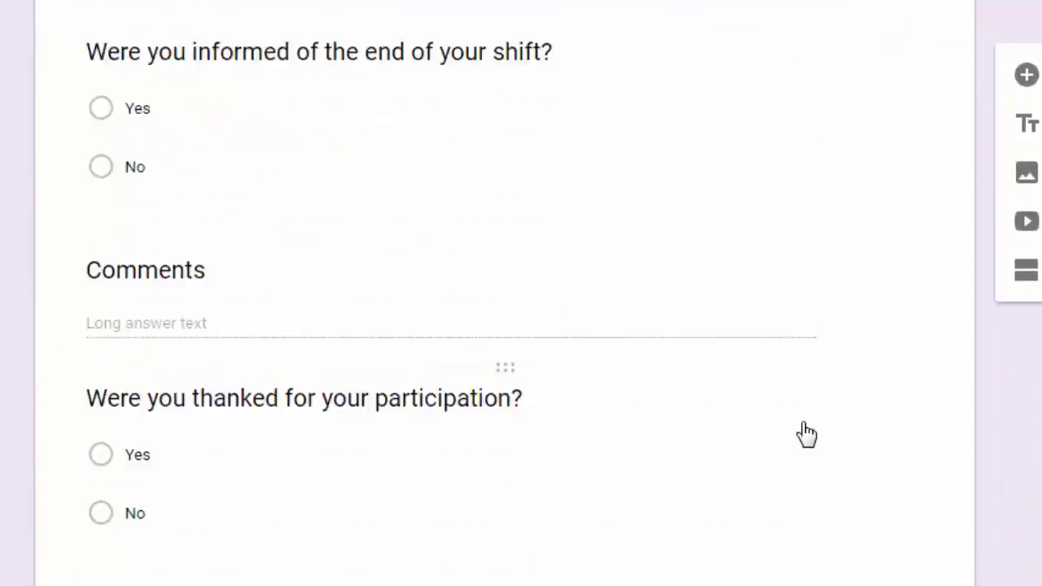
pyautogui.scroll(-5, 806, 434)
pyautogui.click(807, 434)
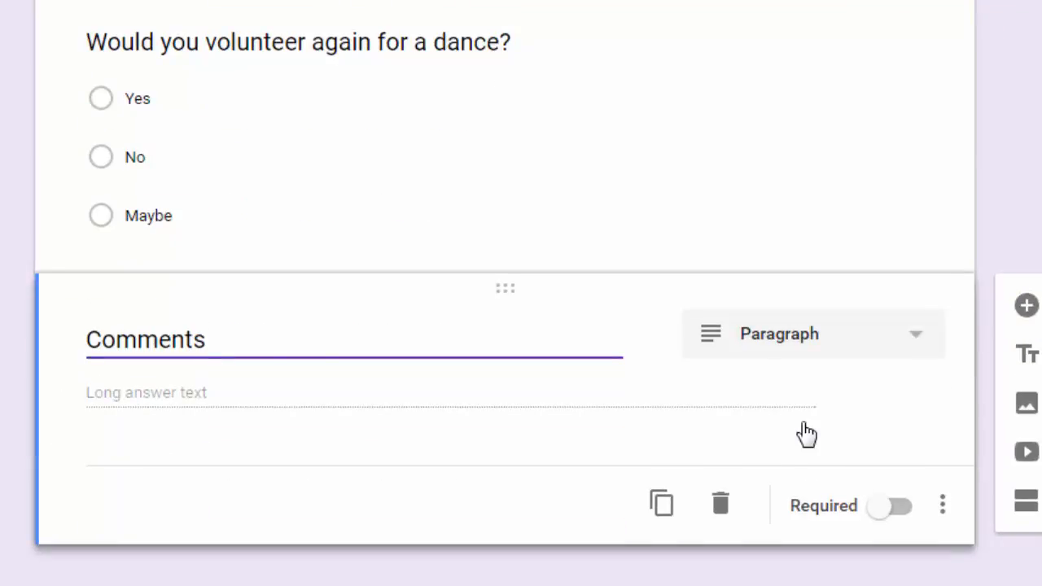
# Add the question "Did you forget anything at the dance?" and accept the suggested answer Yes.
pyautogui.click(1025, 305)
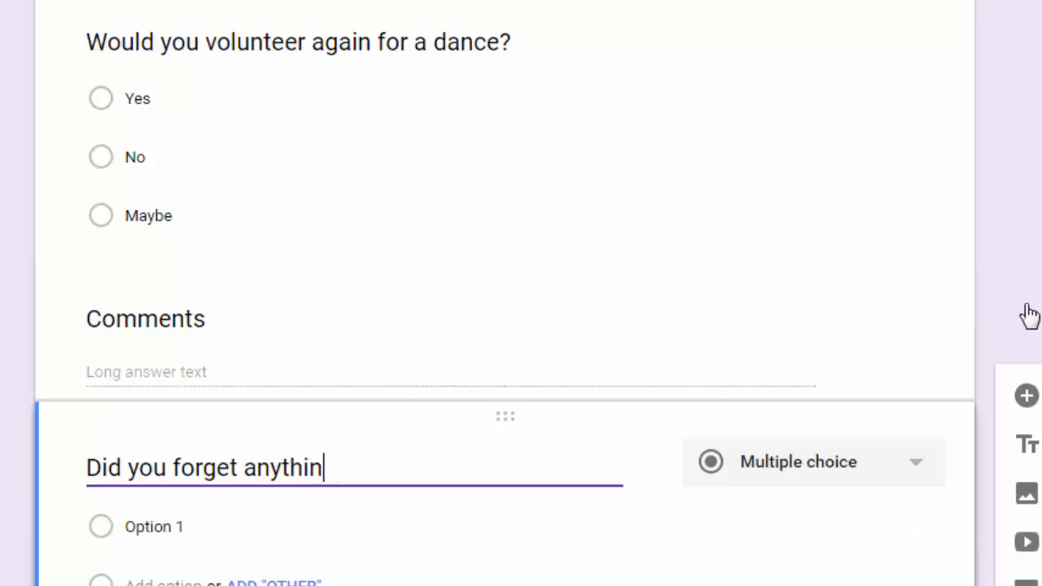
pyautogui.write('g at the dance?')
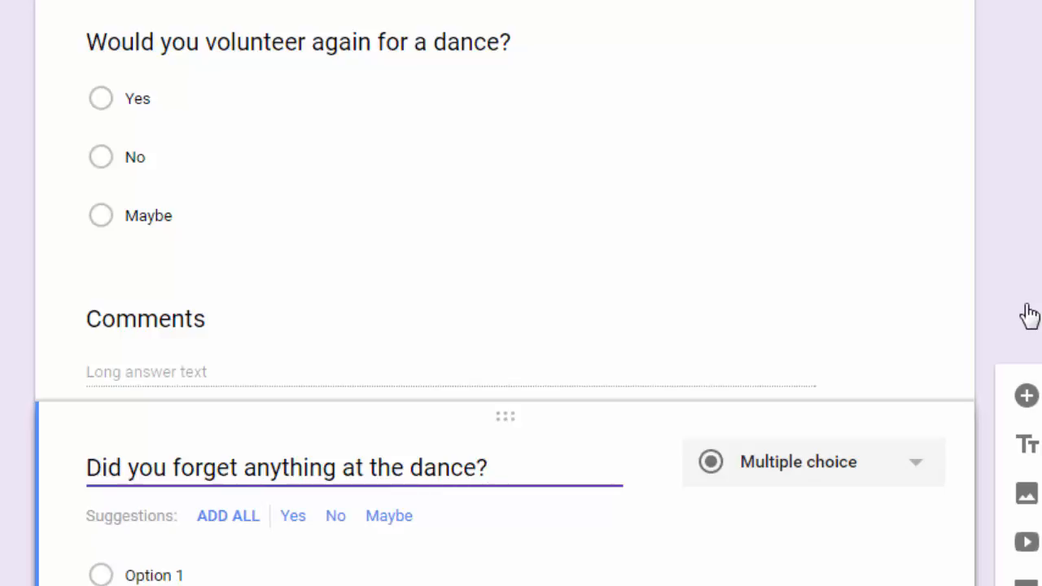
pyautogui.scroll(-3, 847, 312)
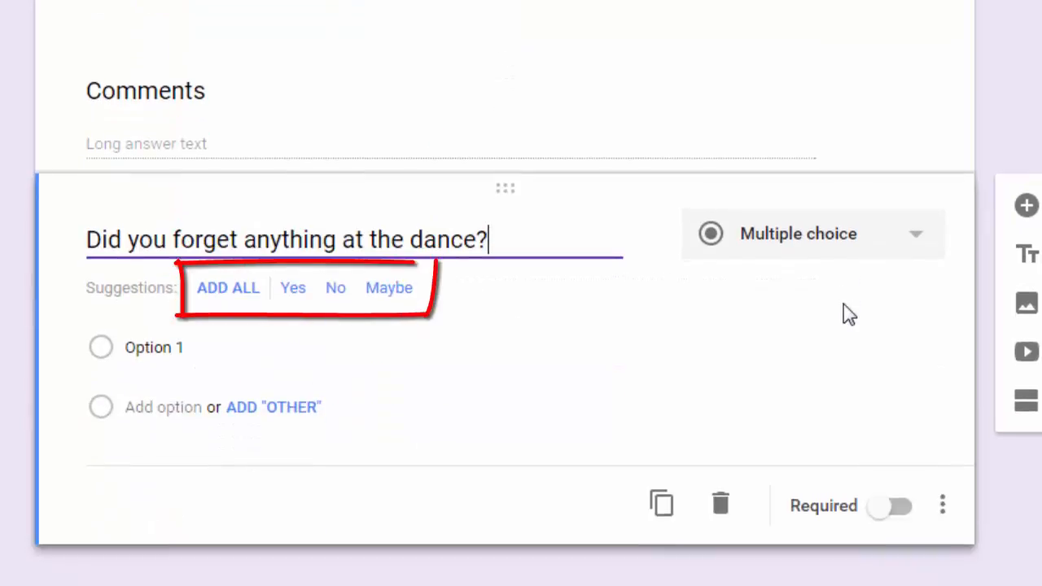
pyautogui.click(293, 290)
pyautogui.click(293, 291)
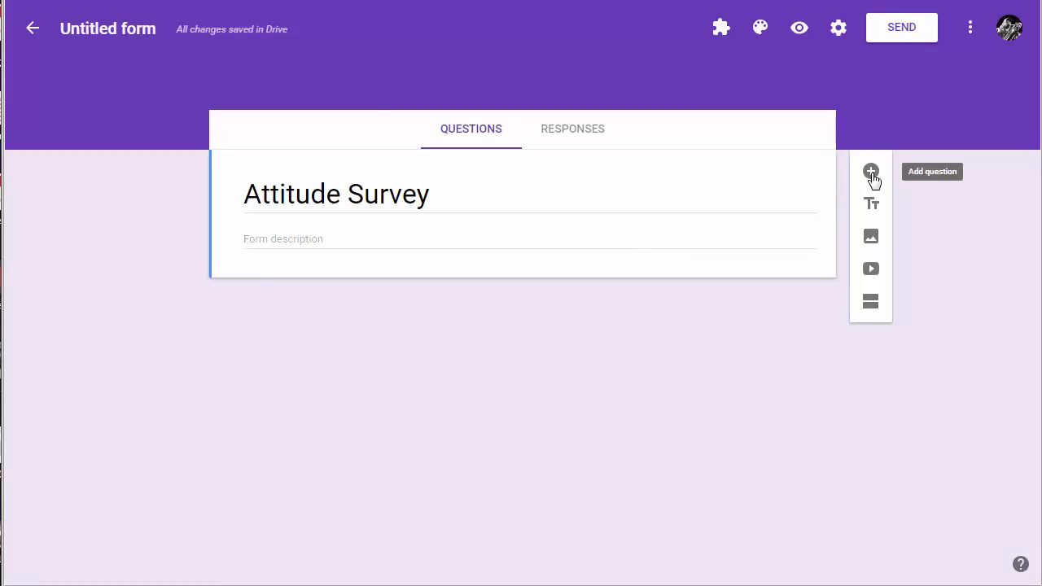
# Add the question "How strong is our opinion about the election?" to the Attitude Survey form.
pyautogui.click(871, 175)
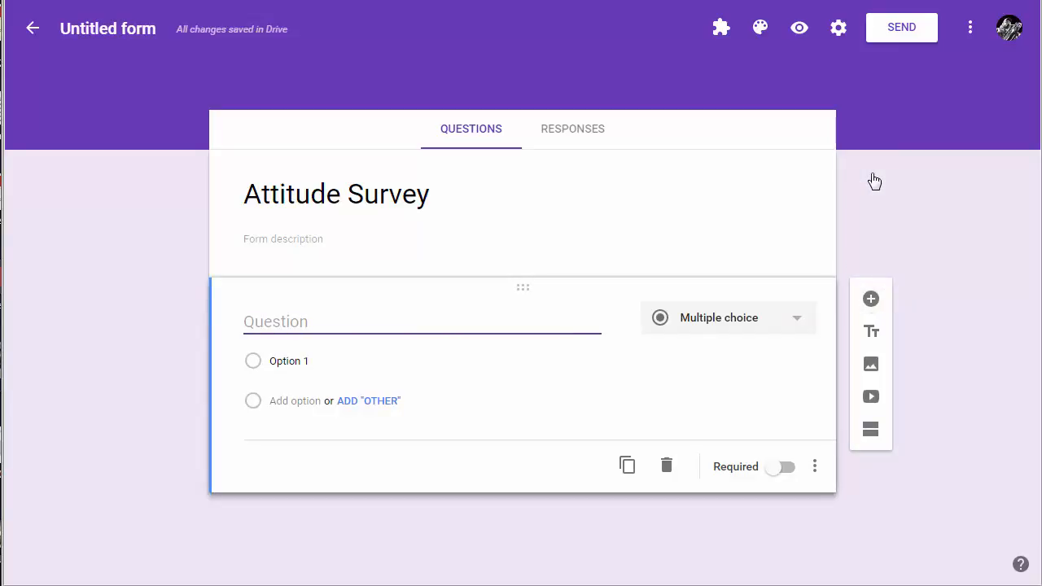
pyautogui.write('How strong is our o')
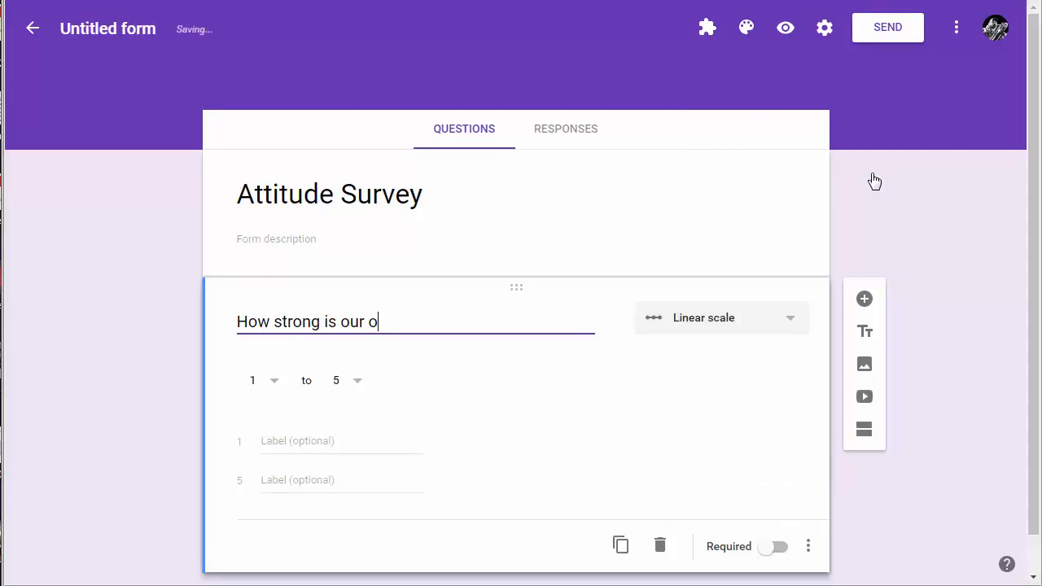
pyautogui.write('pi')
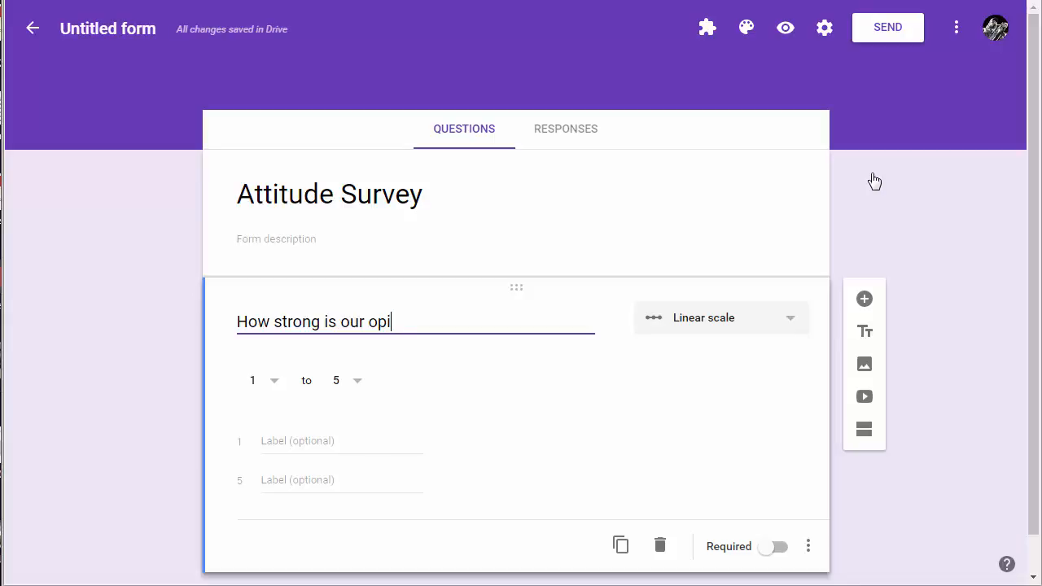
pyautogui.write('o')
pyautogui.press('BackSpace')
pyautogui.write('nion about the election?')
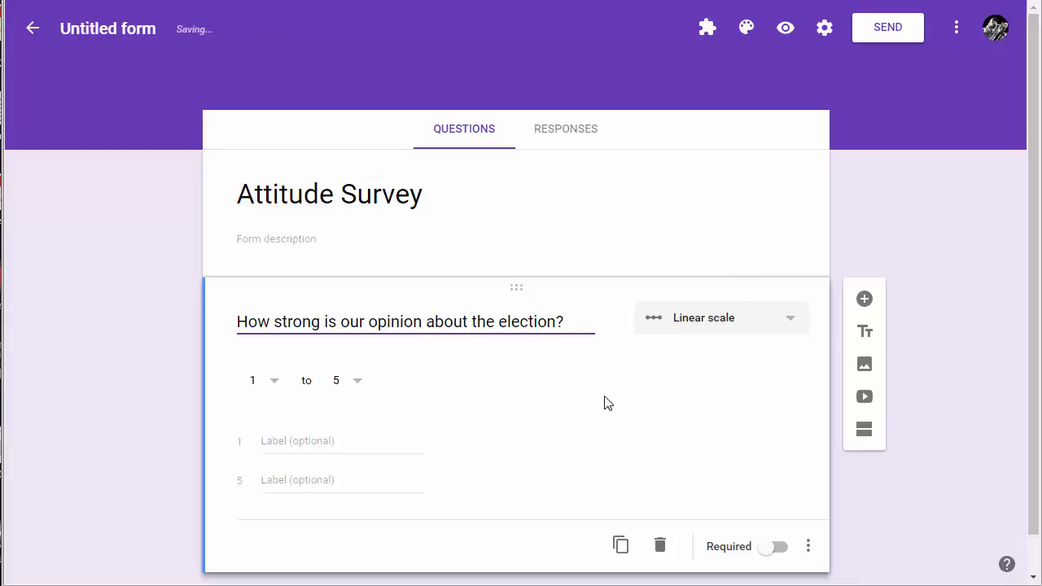
# Label the election question's linear scale "Not very strong" at 1 and "Very strong" at 5.
pyautogui.click(331, 440)
pyautogui.write('Not very strong')
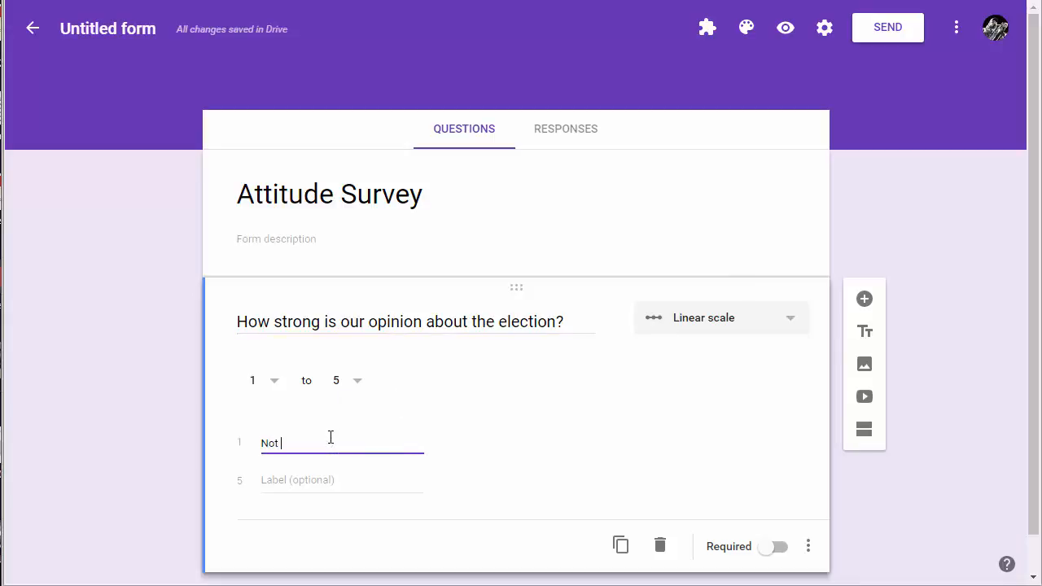
pyautogui.press('Tab')
pyautogui.write('Very strong')
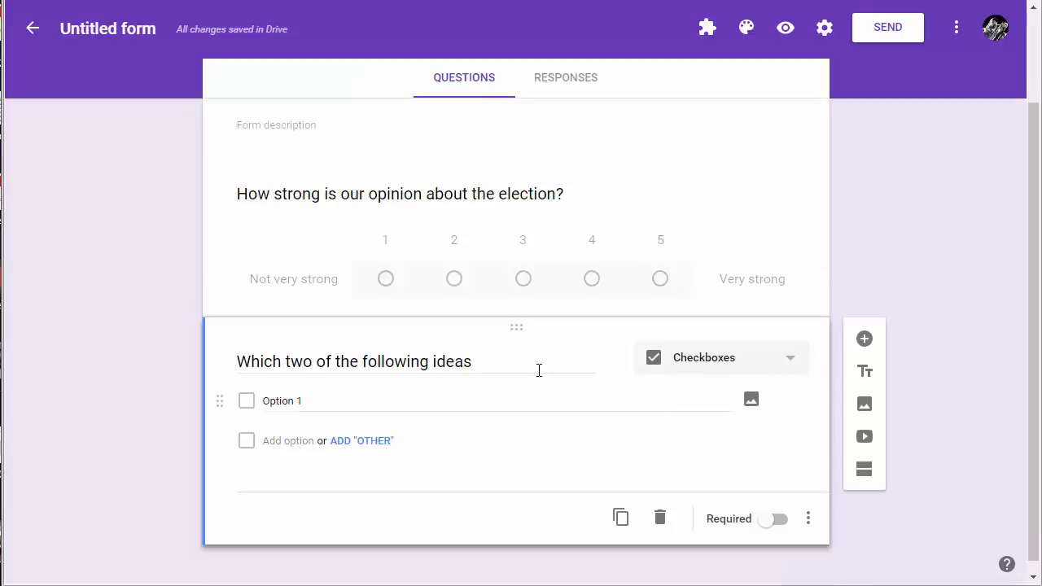
# Complete the checkbox question's text as "Which two of the following ideas demonstrate democracy".
pyautogui.click(528, 365)
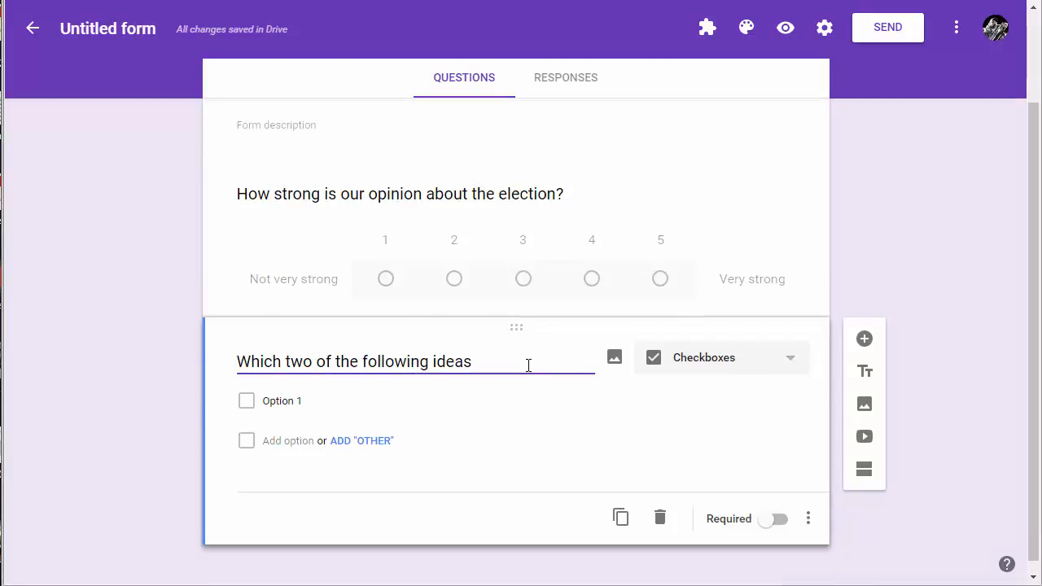
pyautogui.write('demonstrate democracy')
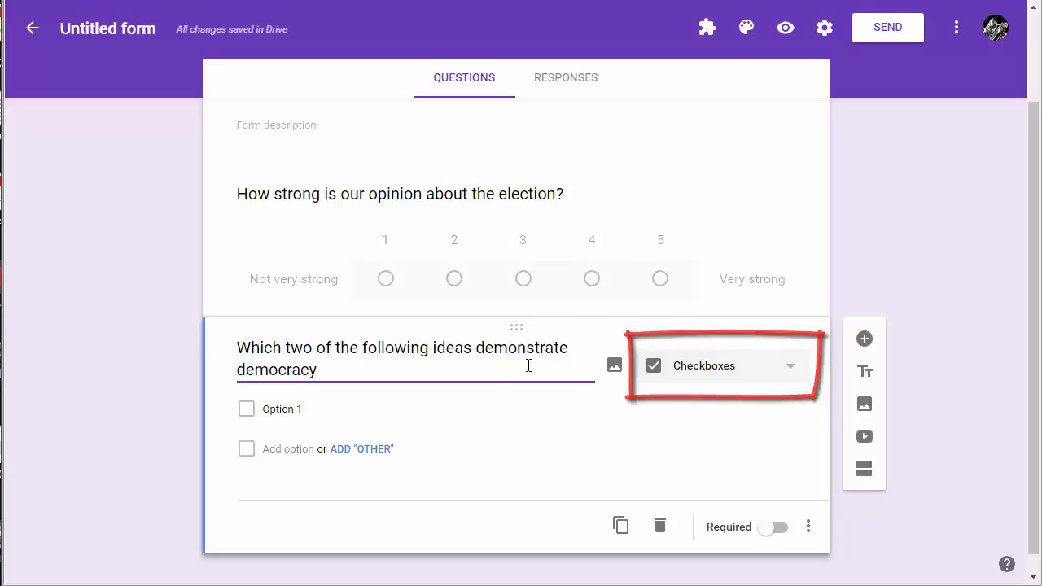
# Add a question below the democracy question with the text "What is your full name?".
pyautogui.click(864, 339)
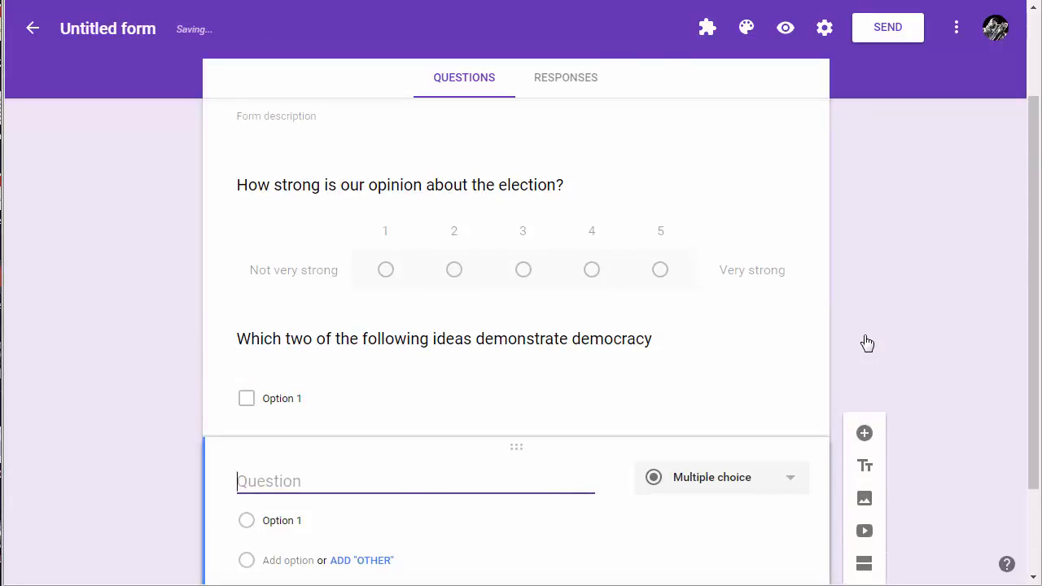
pyautogui.write('What is ')
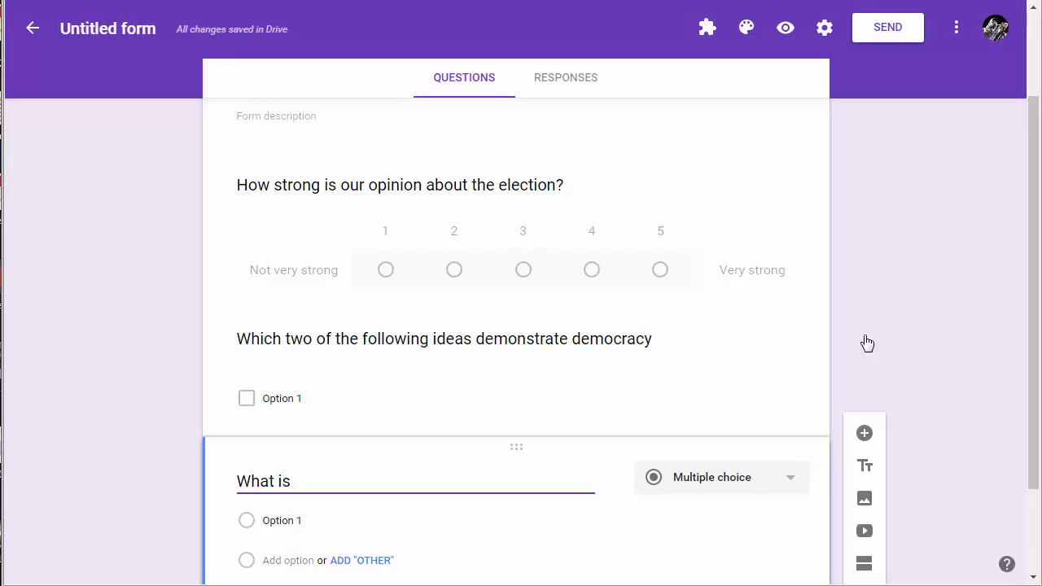
pyautogui.write('your full name?')
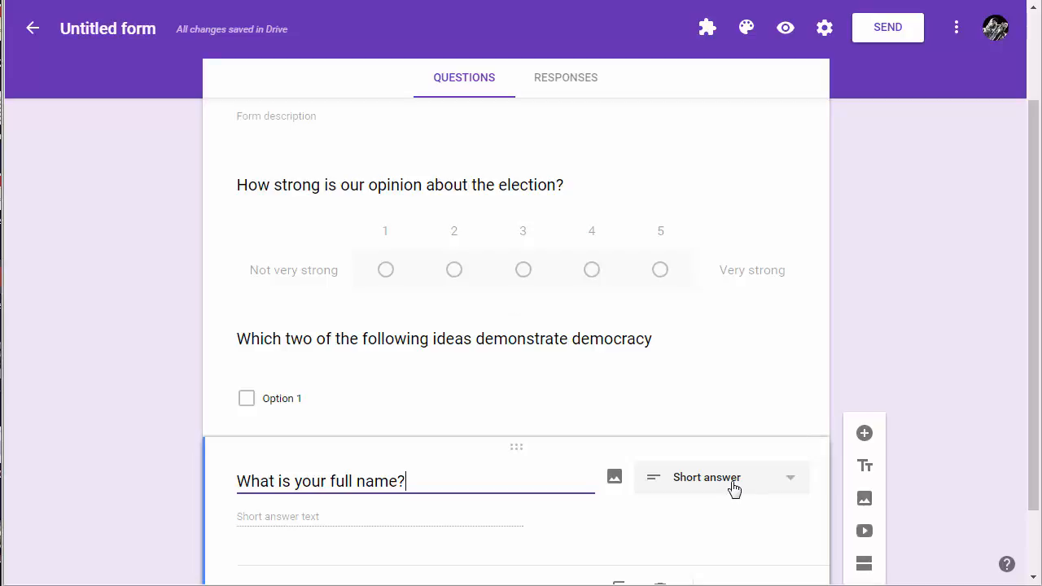
# Replace the full-name question's text with "Write about your interpreation of".
pyautogui.hotkey('ctrl', 'a')
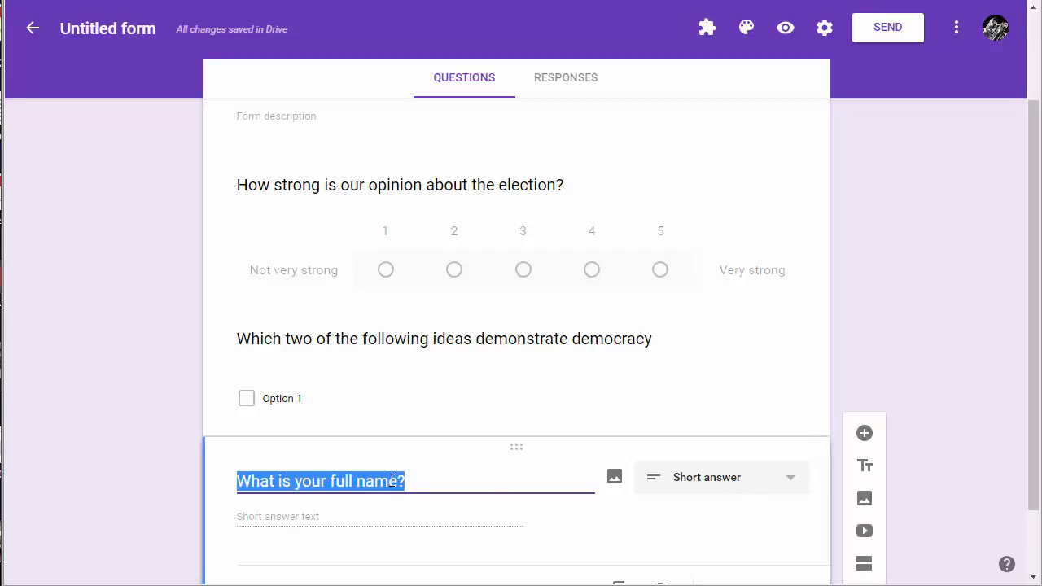
pyautogui.write('Write about yo')
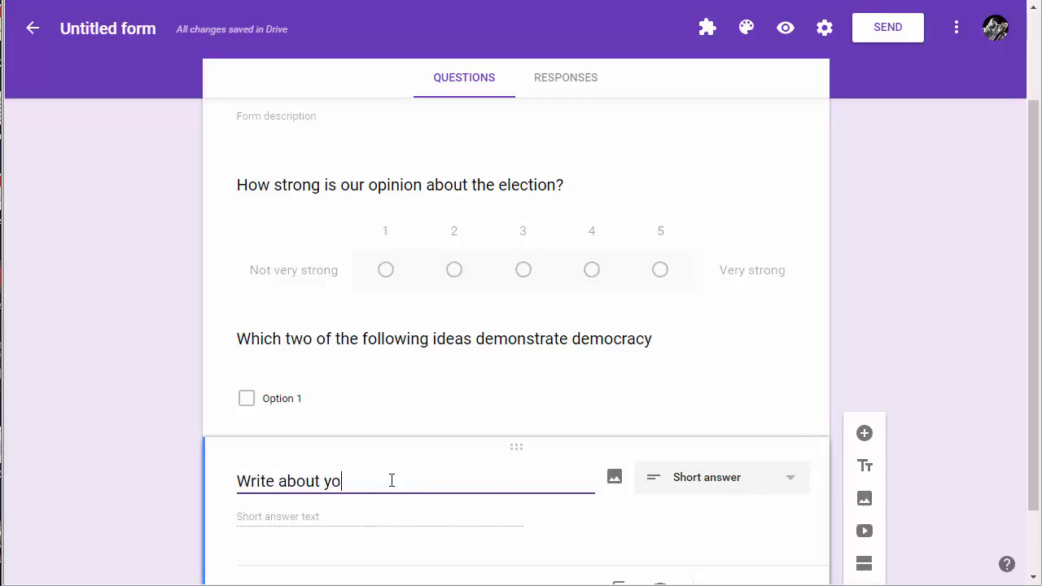
pyautogui.write('ur interpreation of')
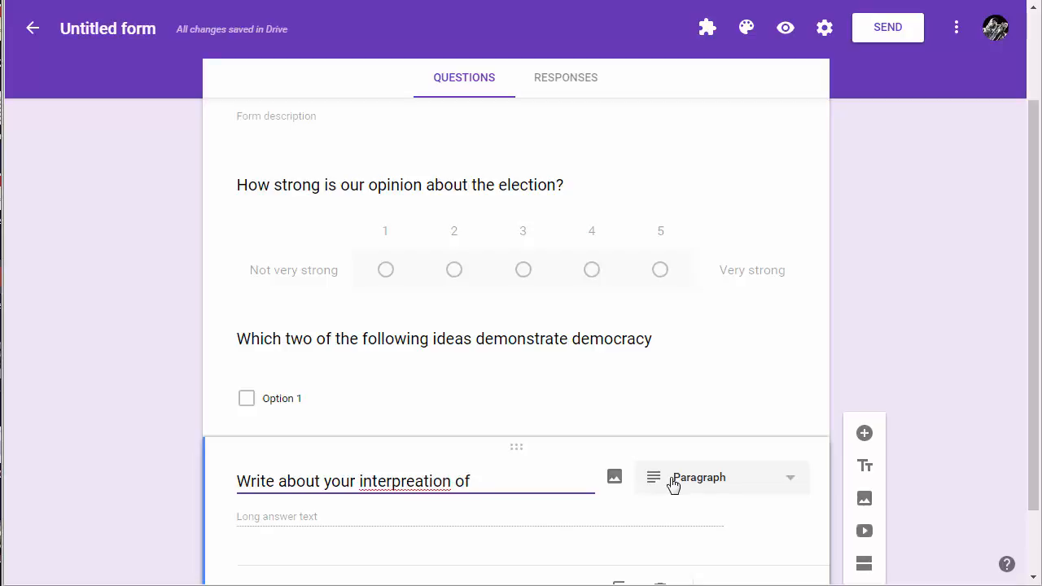
# Replace the last question's text with "How many ducks are in a flock?" and change its type to Multiple choice.
pyautogui.hotkey('ctrl', 'shift', 'Left')
pyautogui.hotkey('ctrl', 'shift', 'Left')
pyautogui.hotkey('ctrl', 'shift', 'Left')
pyautogui.hotkey('ctrl', 'shift', 'Left')
pyautogui.hotkey('ctrl', 'shift', 'Left')
pyautogui.write('How many ducks are in a flock?')
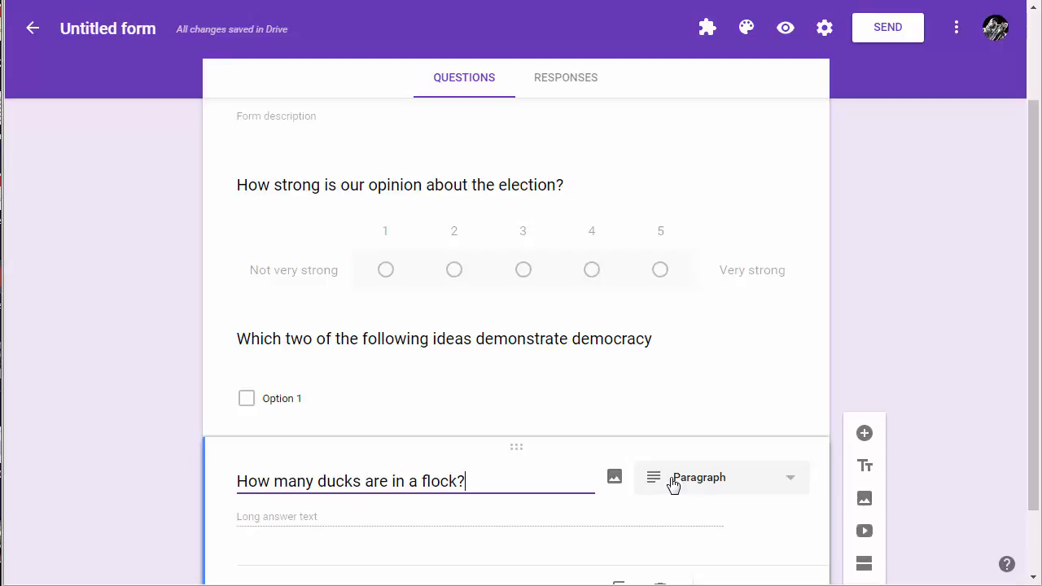
pyautogui.click(739, 487)
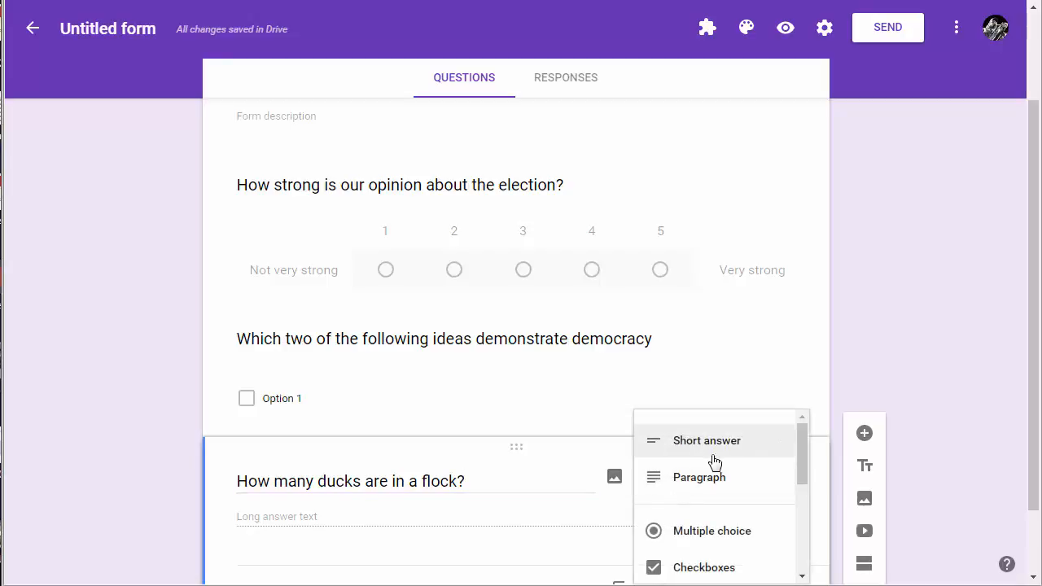
pyautogui.click(713, 534)
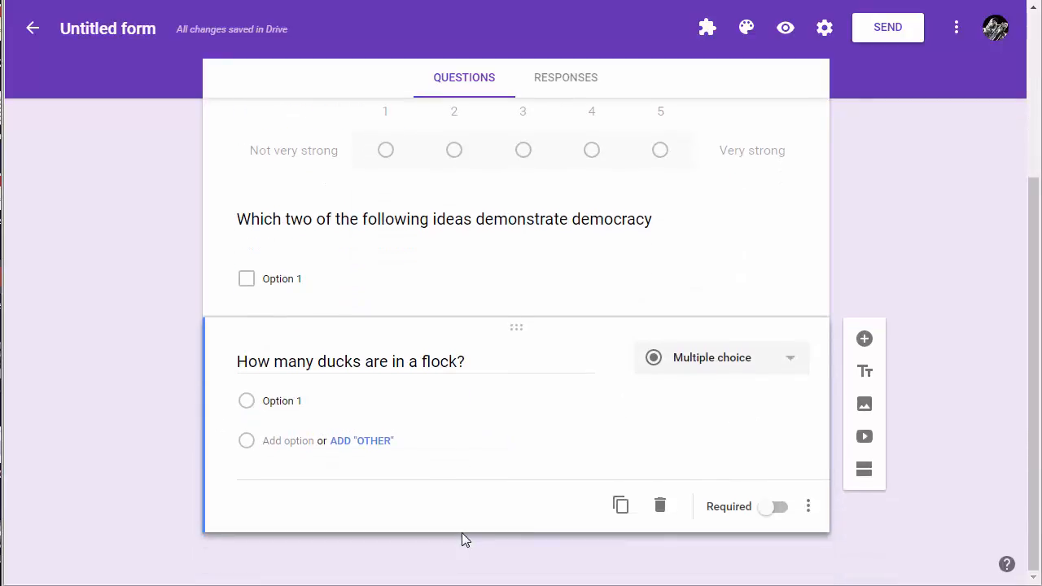
pyautogui.scroll(2, 462, 537)
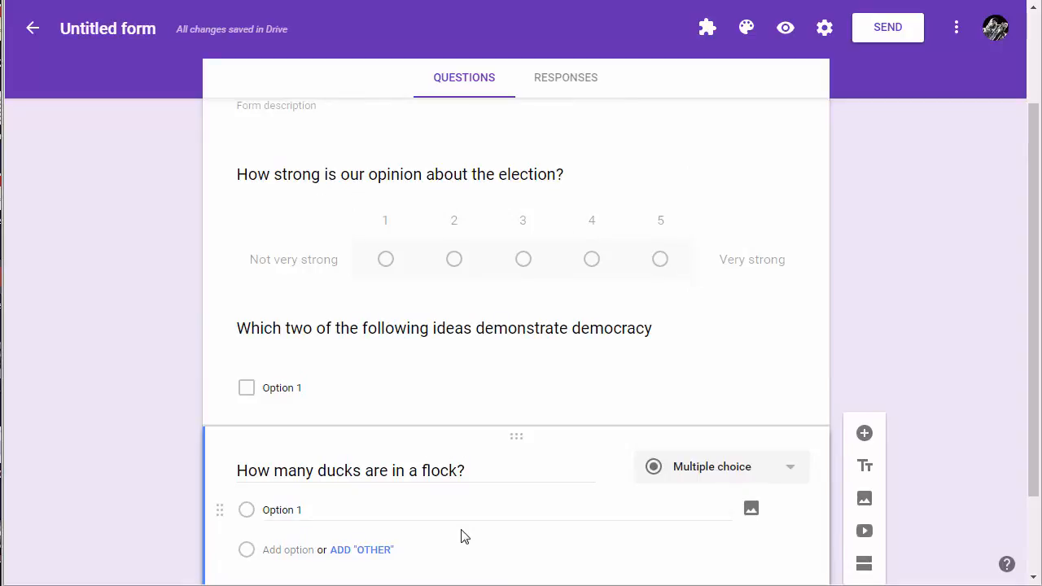